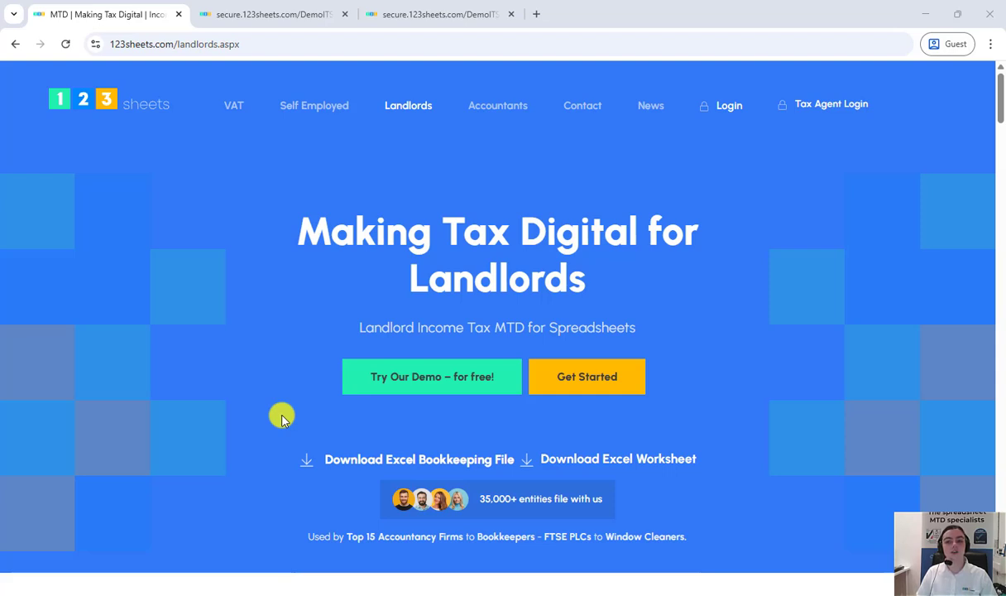
# Step: On the Landlords page, bring up the format choices for the Excel Worksheet download
pyautogui.click(621, 462)
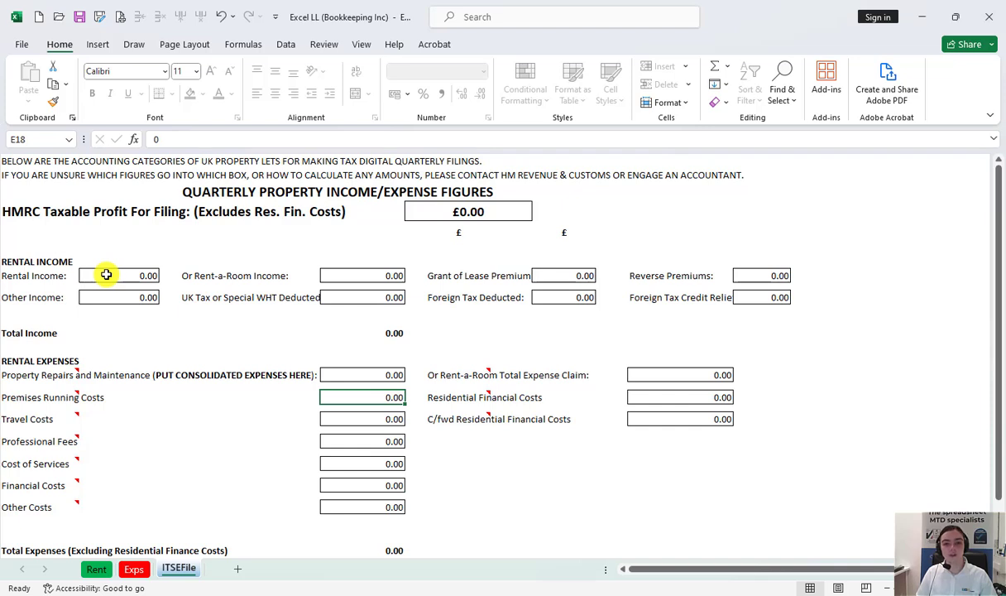
# Step: Set Rental Income to reference the Rent sheet's E8 total, showing 3,450.00
pyautogui.click(106, 275)
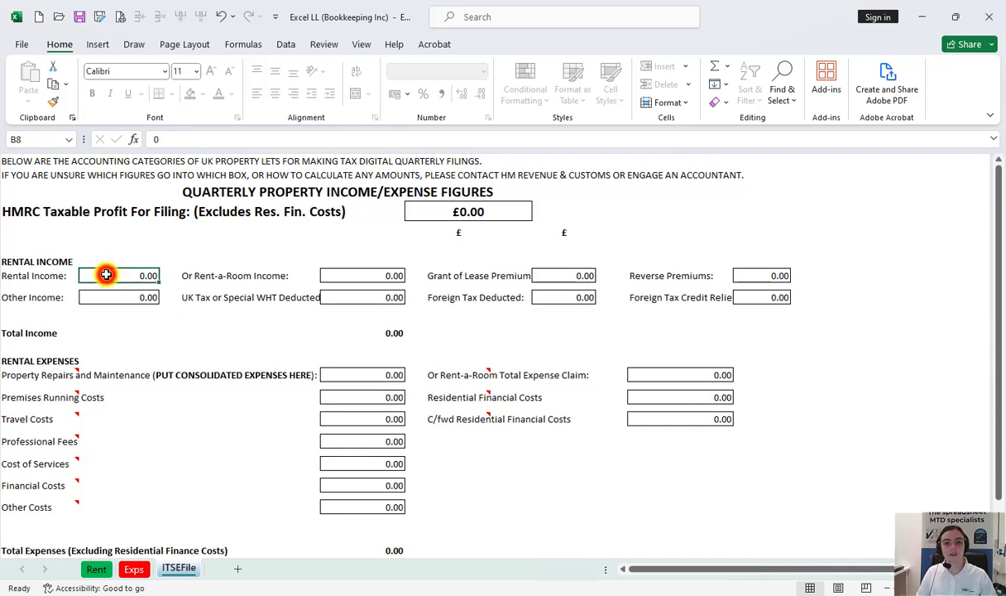
pyautogui.write('=')
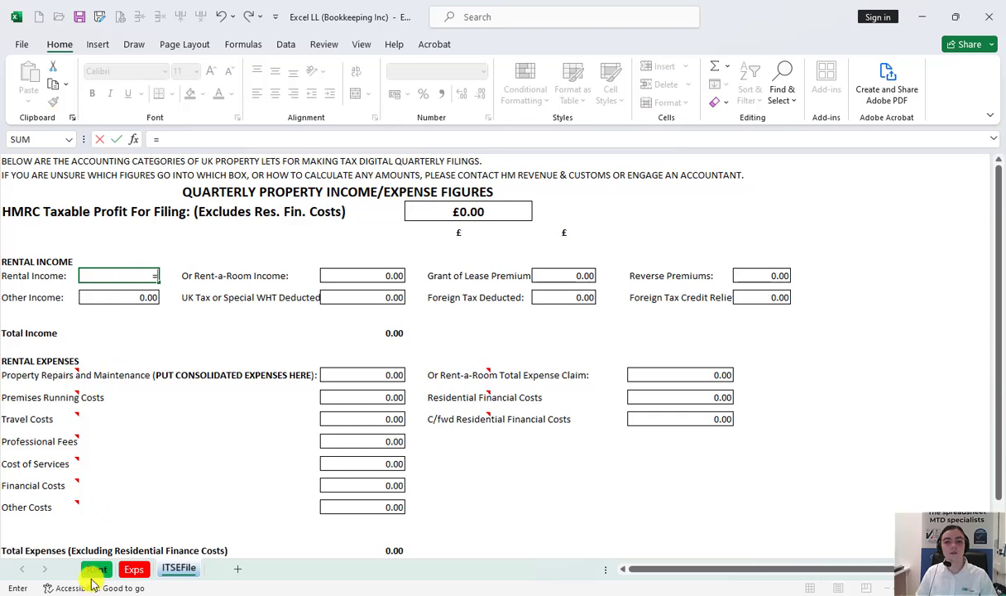
pyautogui.click(96, 569)
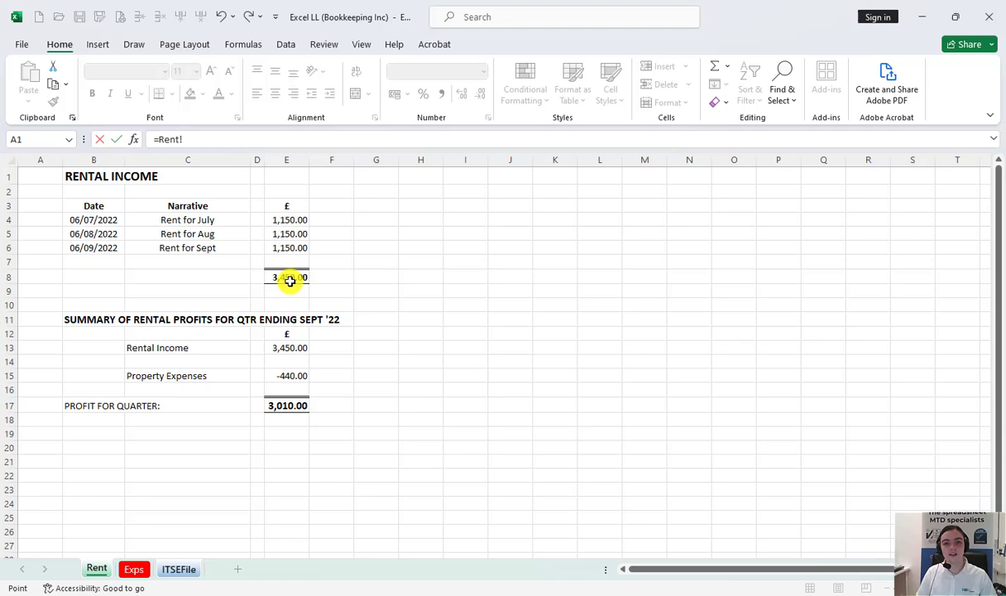
pyautogui.click(289, 282)
pyautogui.press('Return')
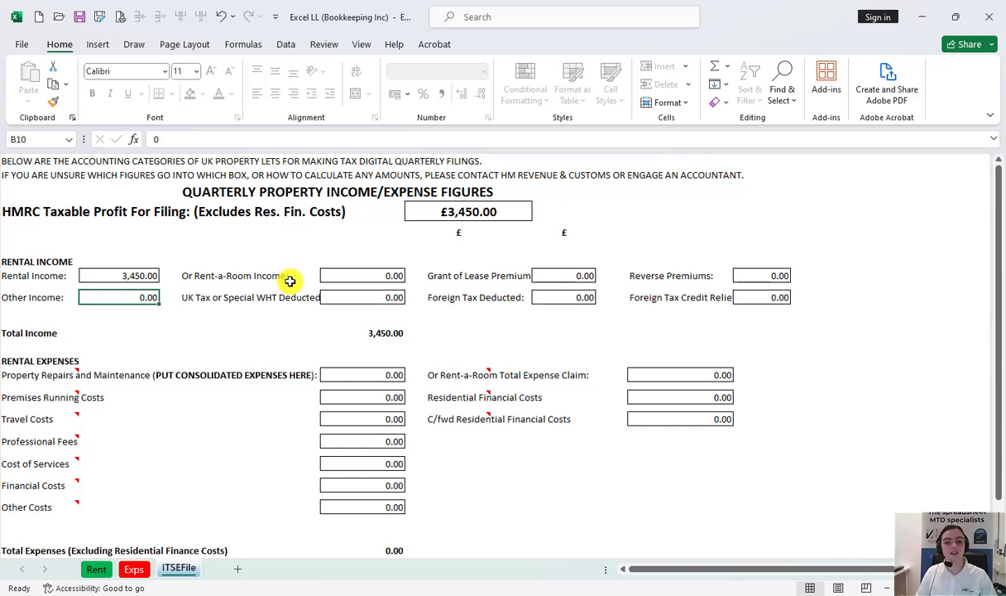
# Step: Link Property Repairs and Maintenance to the Exps sheet's E10 total (440.00) and save the workbook
pyautogui.click(331, 375)
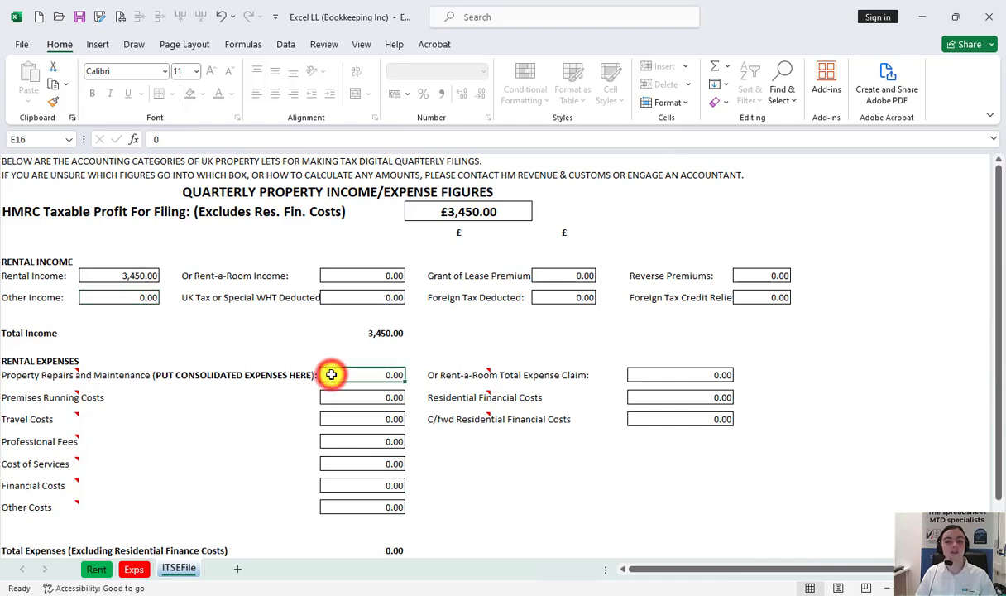
pyautogui.write('=')
pyautogui.click(134, 568)
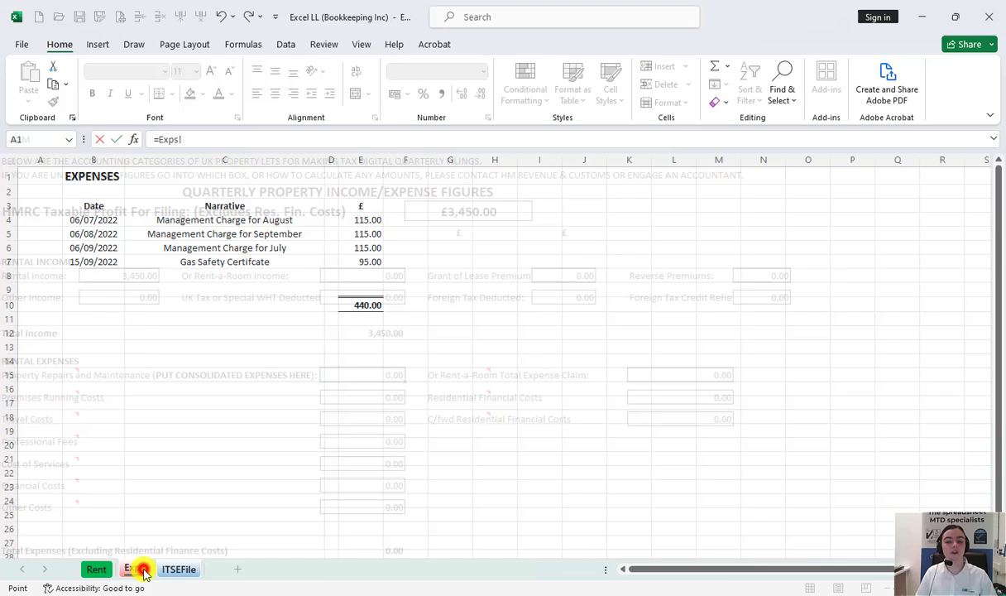
pyautogui.click(355, 306)
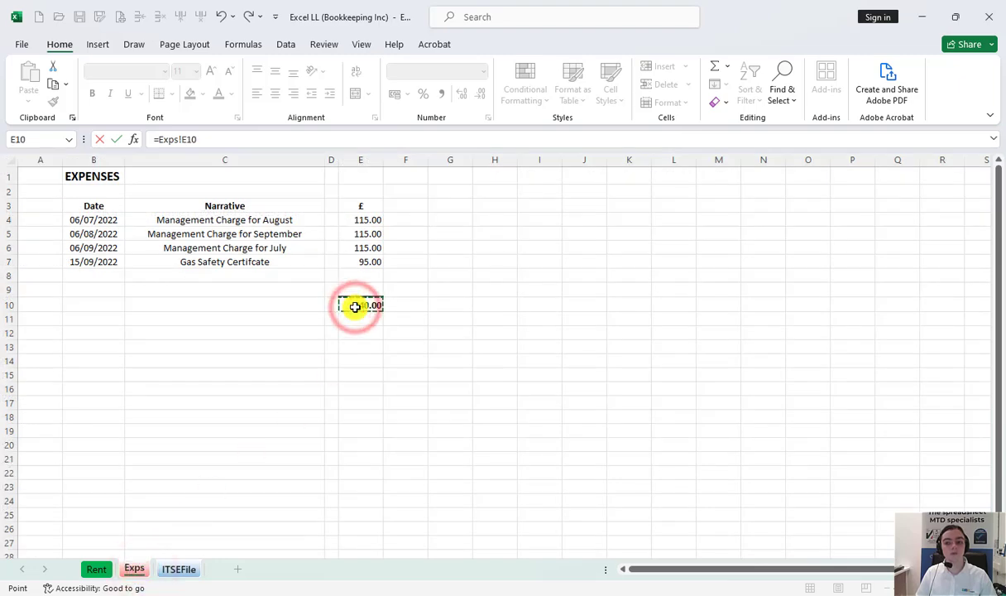
pyautogui.press('Return')
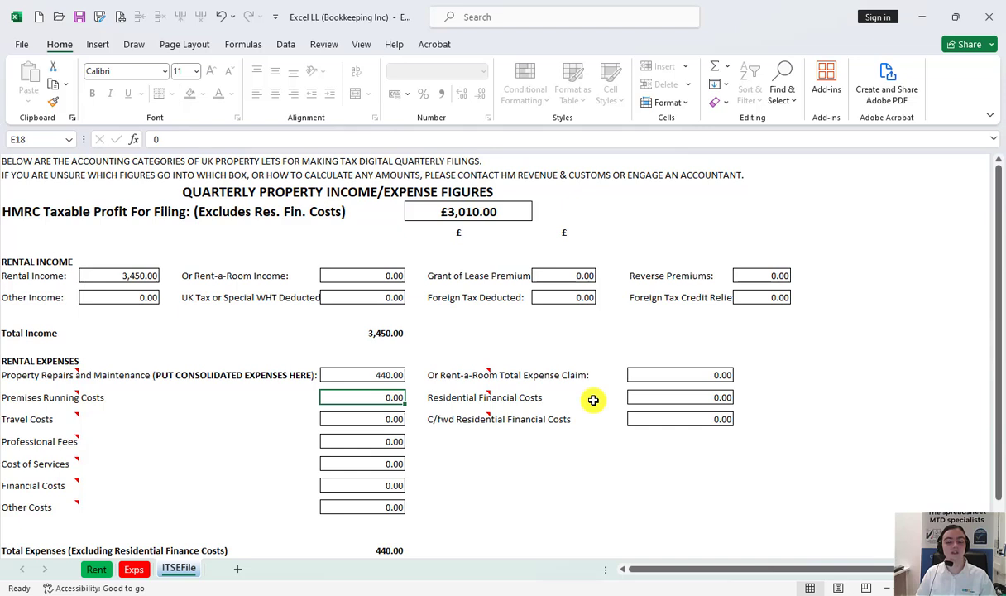
pyautogui.click(82, 16)
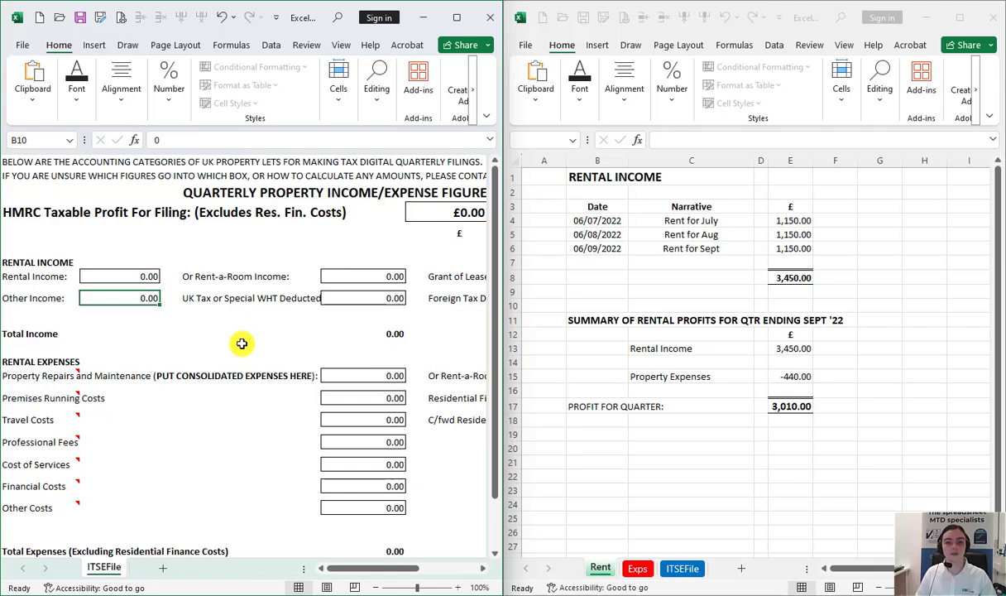
# Step: Point the template's Rental Income at the bookkeeping workbook's E8, then start the Property Repairs formula
pyautogui.click(132, 277)
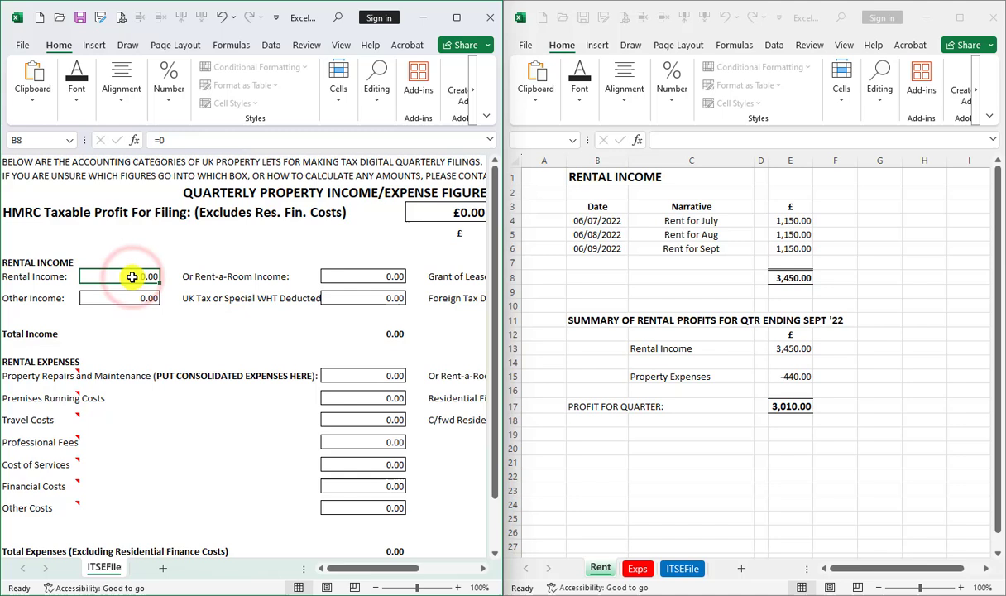
pyautogui.write('=')
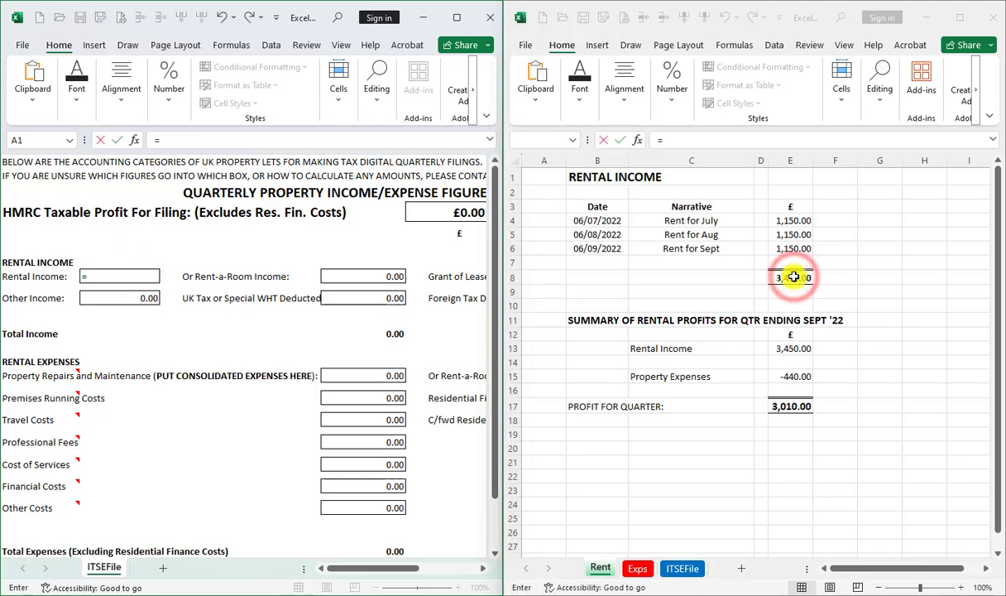
pyautogui.click(793, 277)
pyautogui.press('Return')
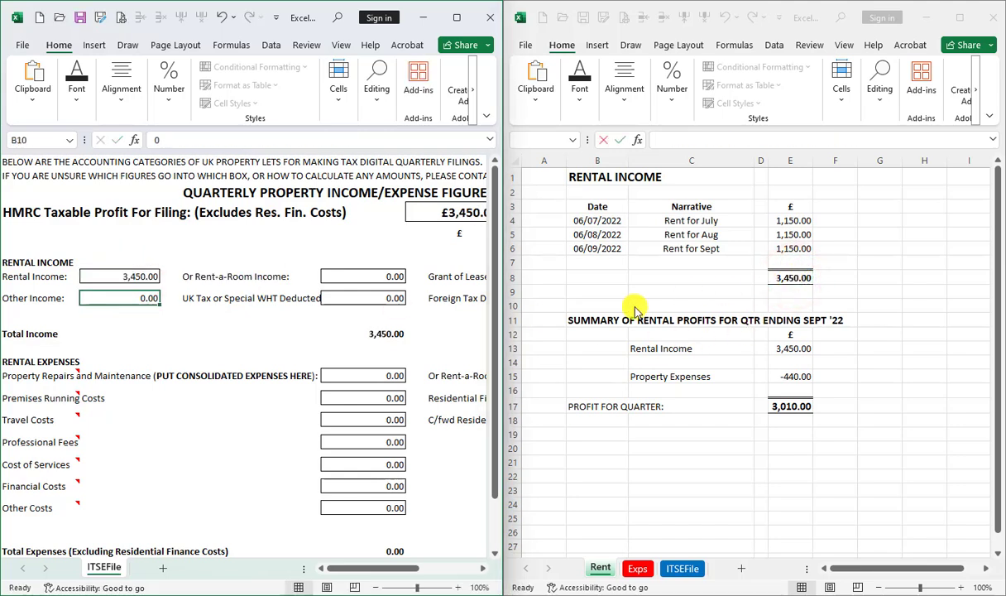
pyautogui.click(375, 375)
pyautogui.write('=')
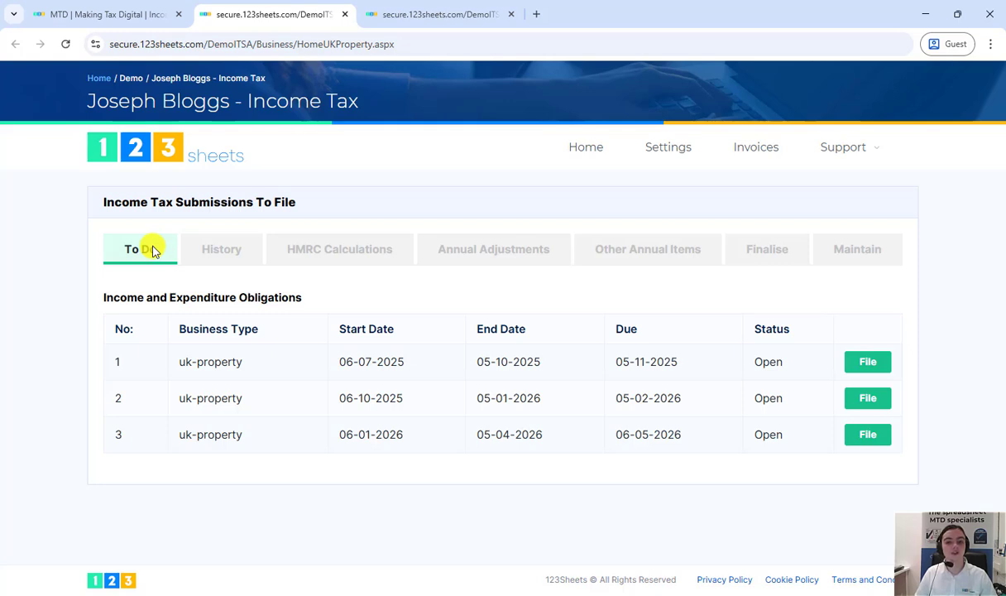
# Step: File the 06-07-2025 to 05-10-2025 row 1 obligation using Default Spreadsheet format and simplified expenses
pyautogui.click(856, 370)
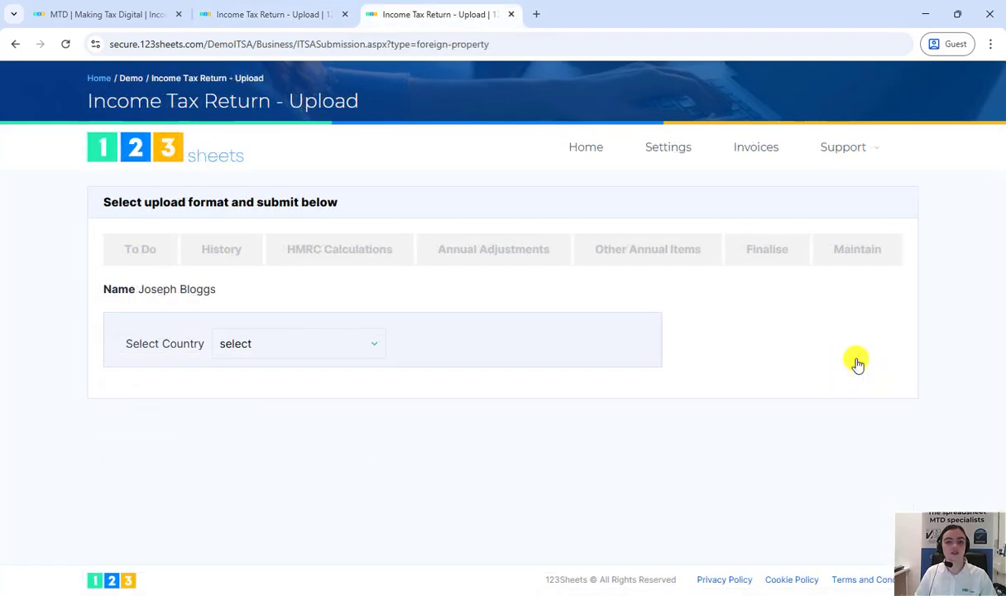
pyautogui.click(335, 342)
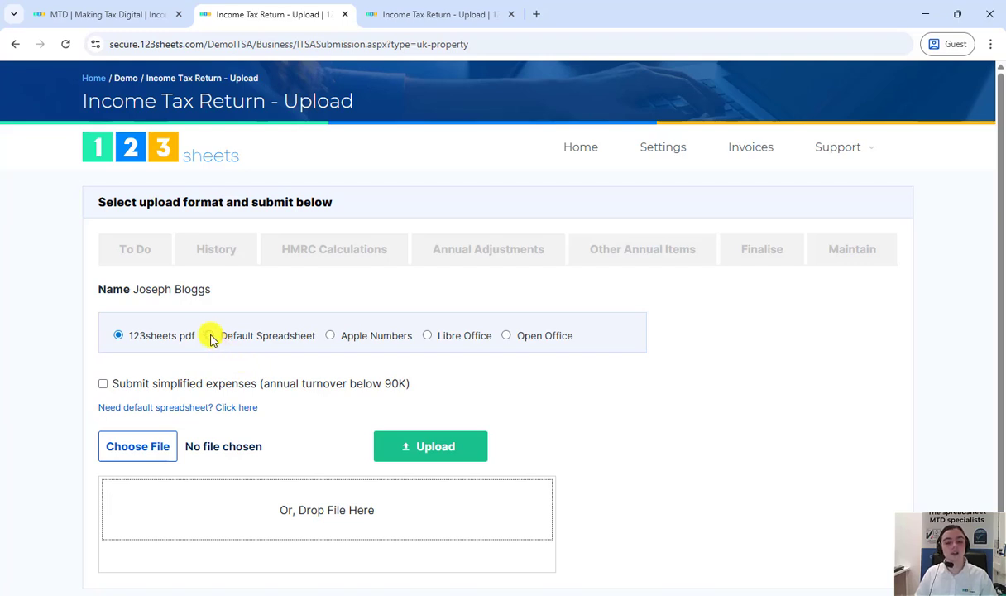
pyautogui.click(212, 337)
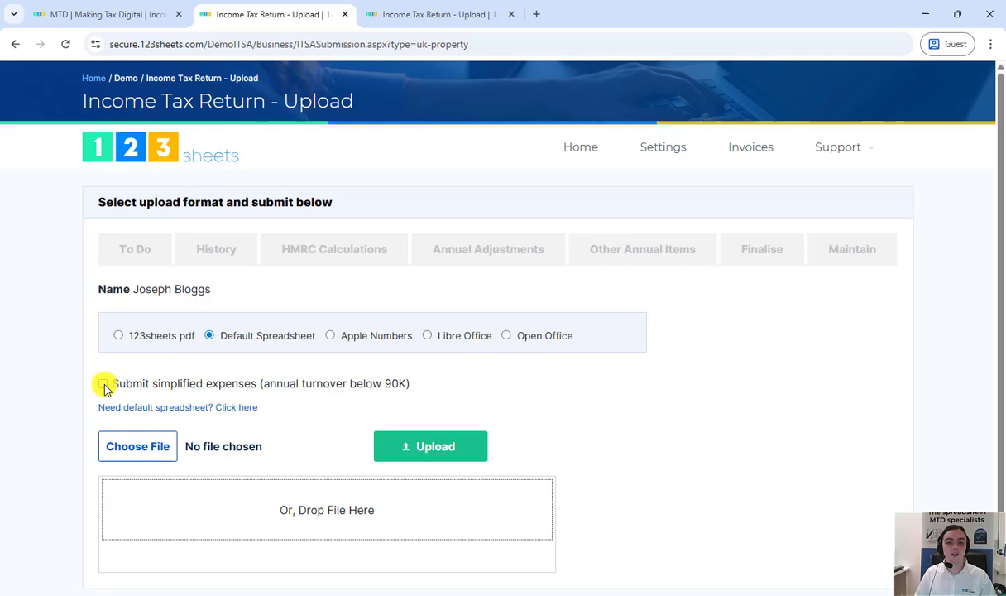
pyautogui.click(104, 384)
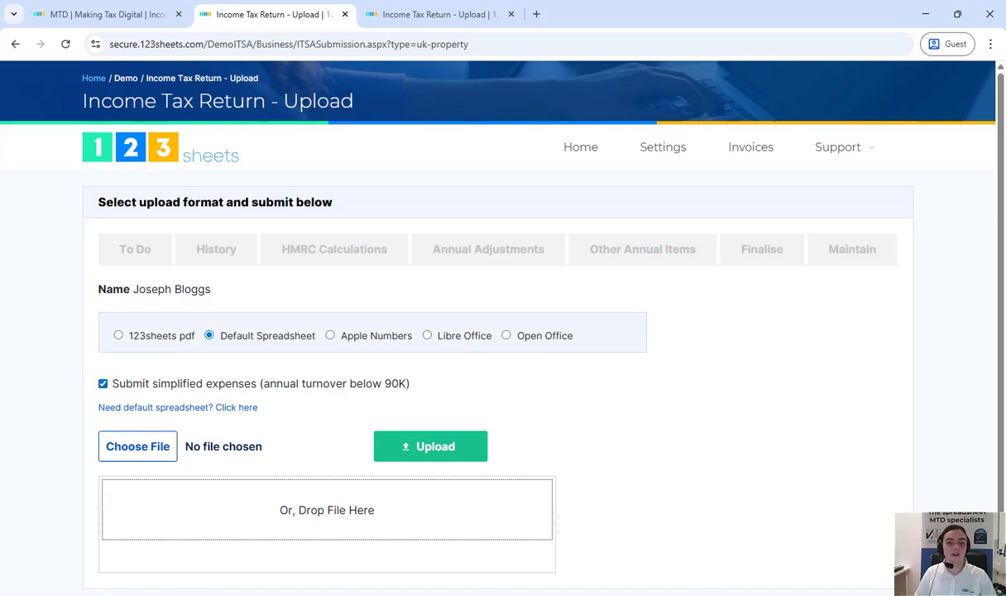
# Step: Add the dropped bookkeeping workbook and request its figures
pyautogui.moveTo(240, 447); pyautogui.dragTo(353, 529)
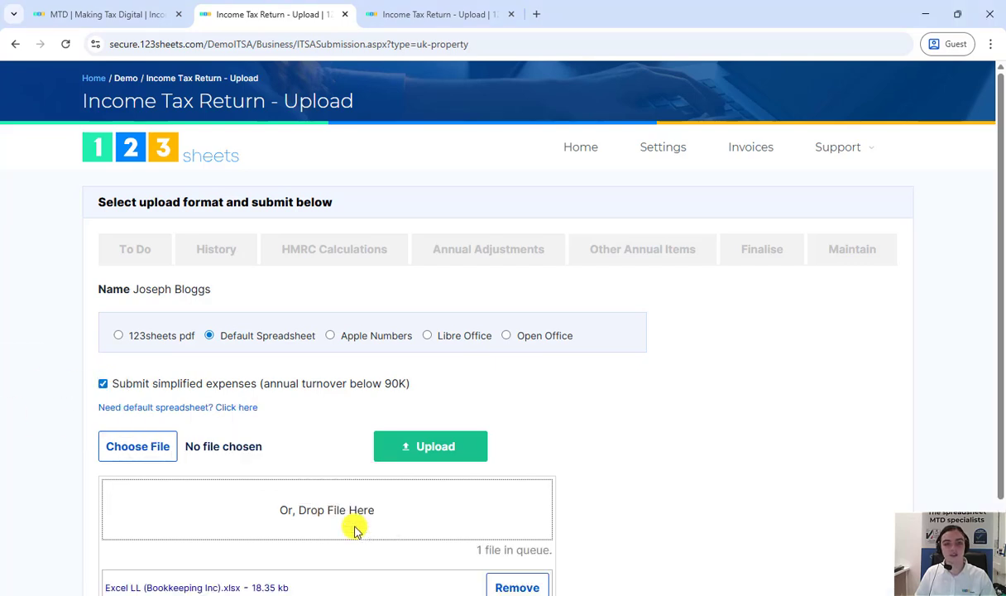
pyautogui.scroll(-1, 430, 519)
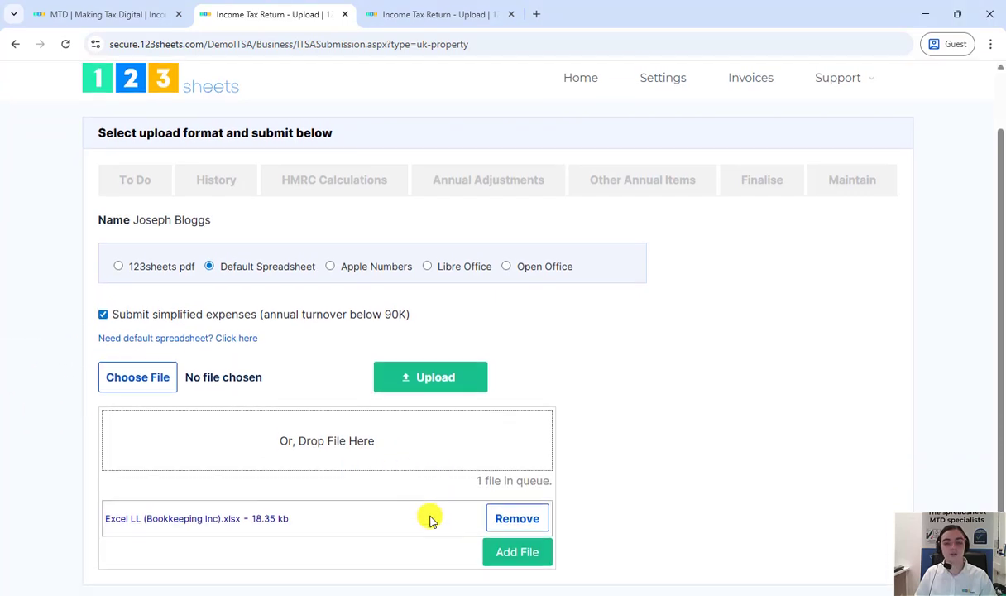
pyautogui.click(503, 549)
pyautogui.click(496, 552)
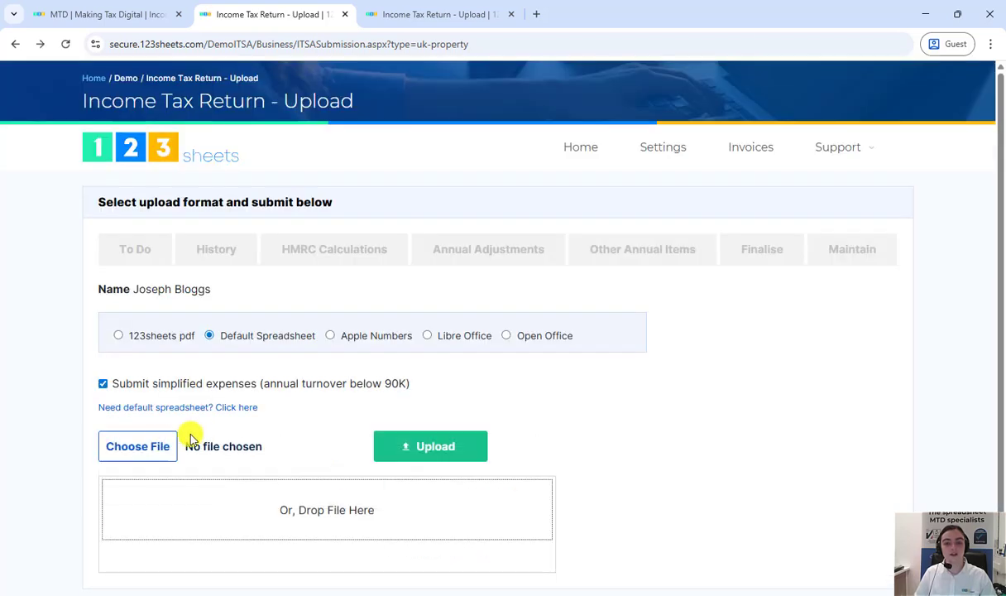
# Step: Choose the Excel LL (Bookkeeping Inc) workbook and upload it for review
pyautogui.click(154, 445)
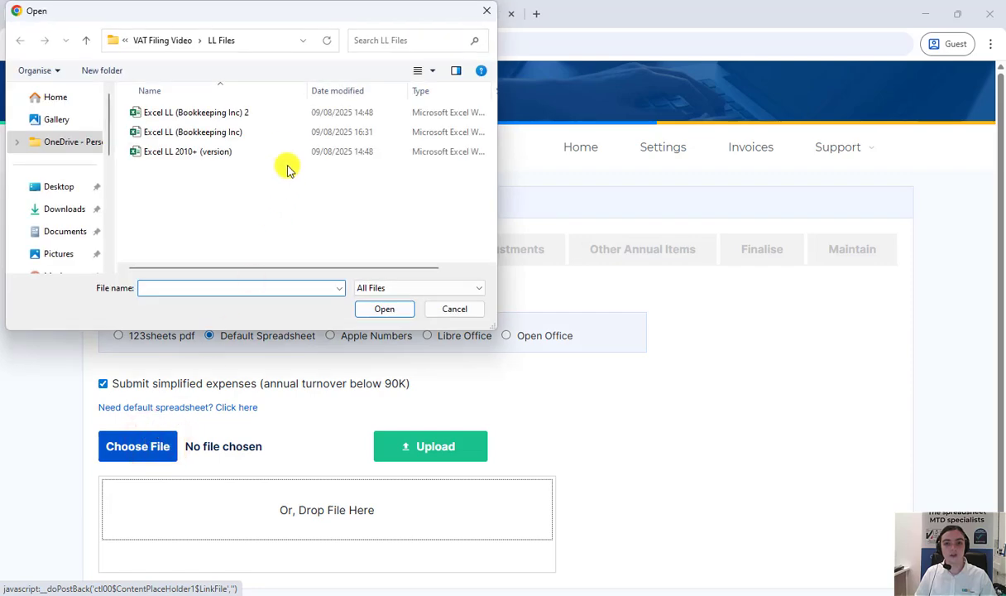
pyautogui.click(270, 132)
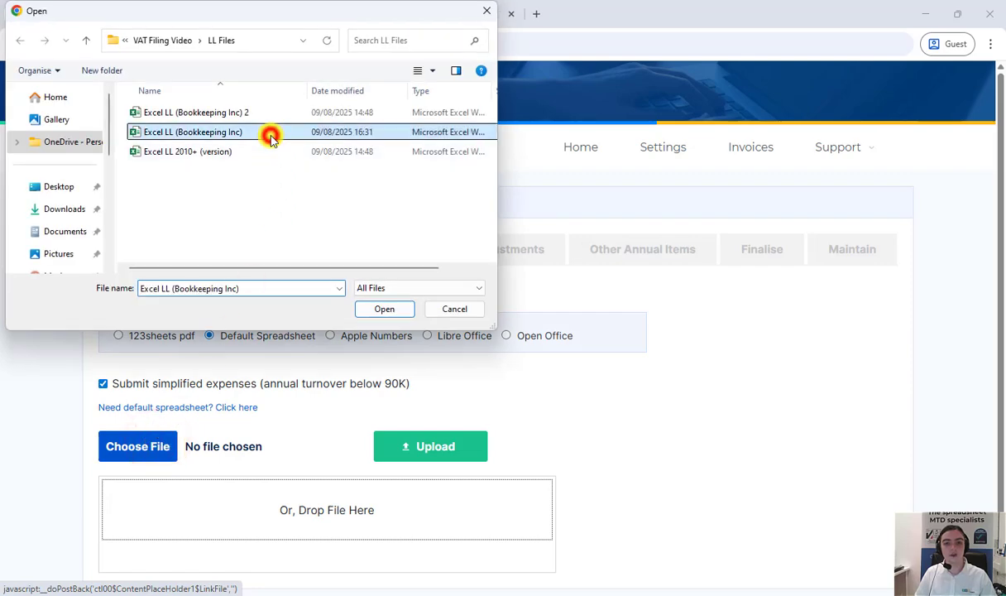
pyautogui.click(384, 309)
pyautogui.click(415, 444)
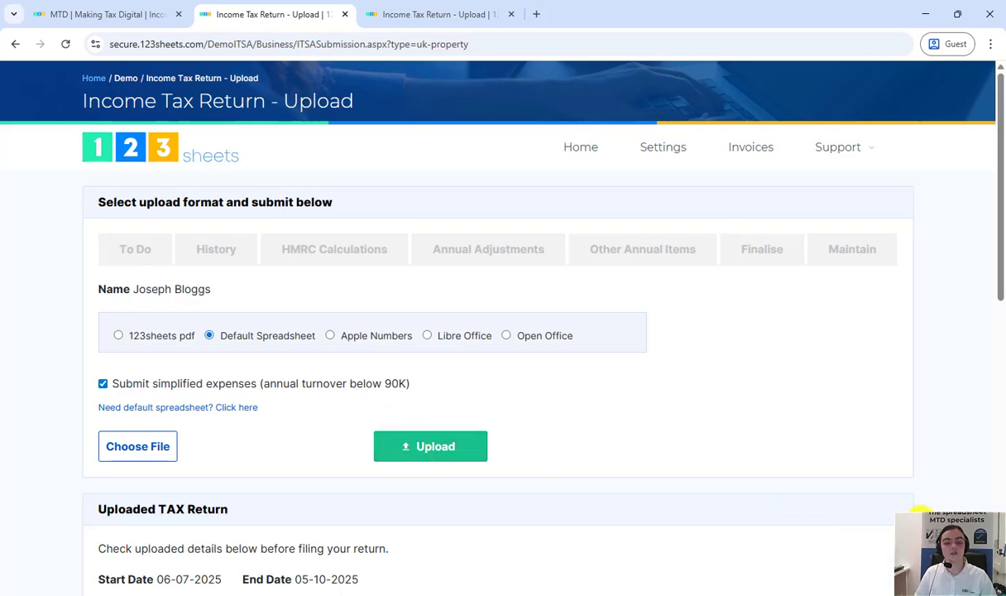
# Step: Tick the accuracy declaration and file the return of 3,450.00 income and 440.00 expenses
pyautogui.scroll(-7, 917, 515)
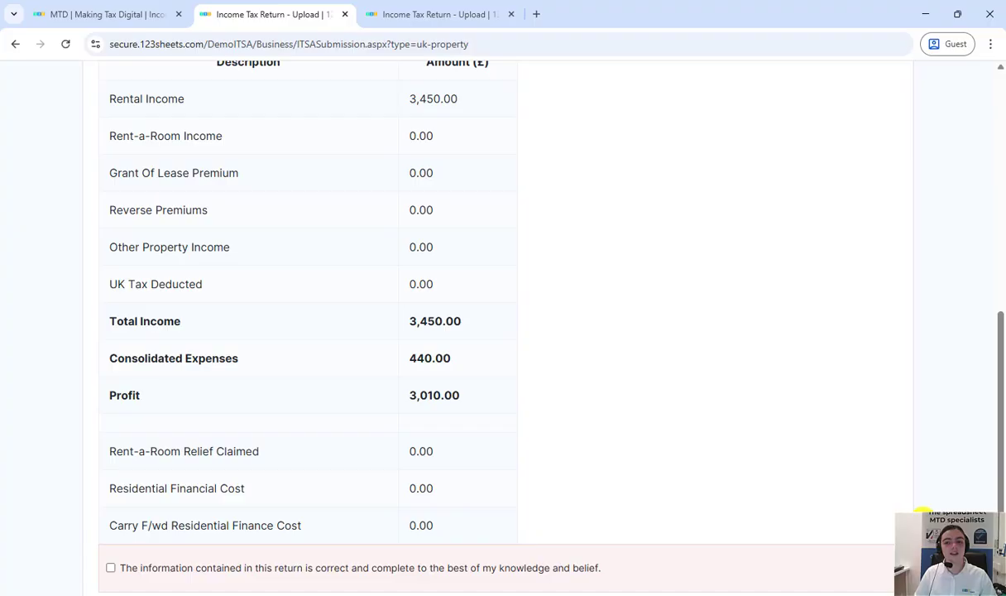
pyautogui.click(110, 568)
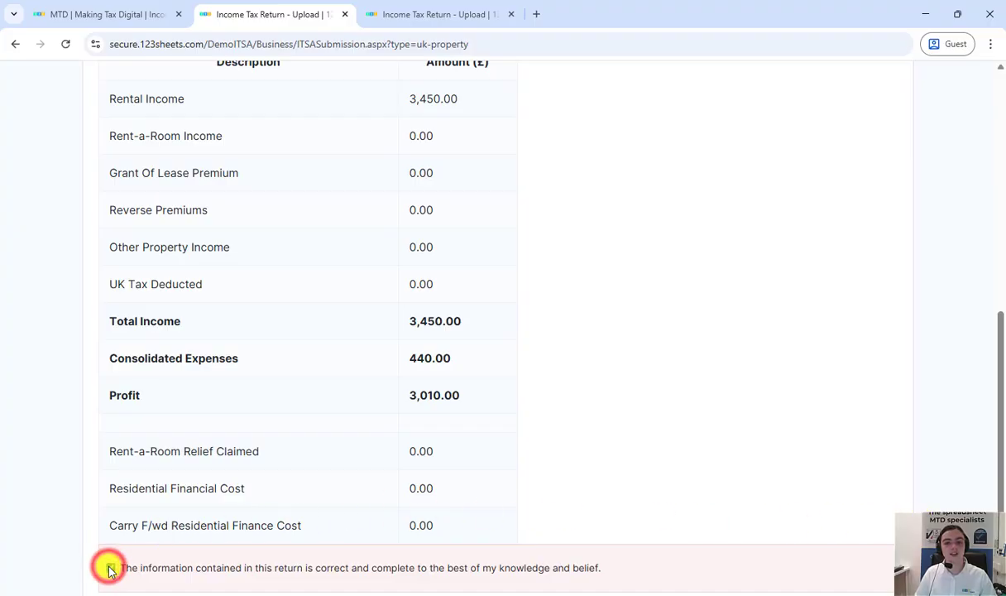
pyautogui.scroll(-2, 107, 572)
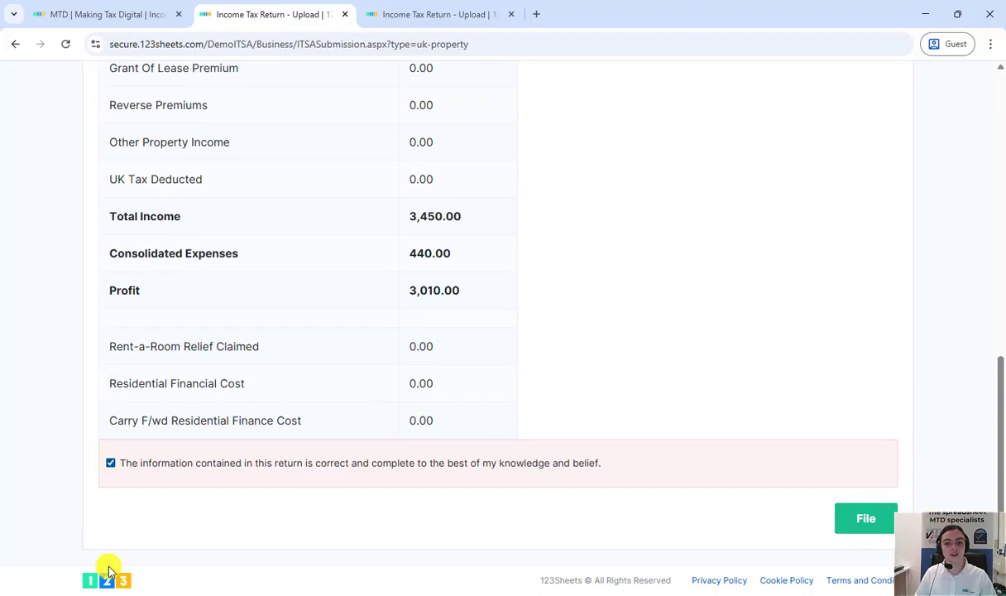
pyautogui.click(866, 519)
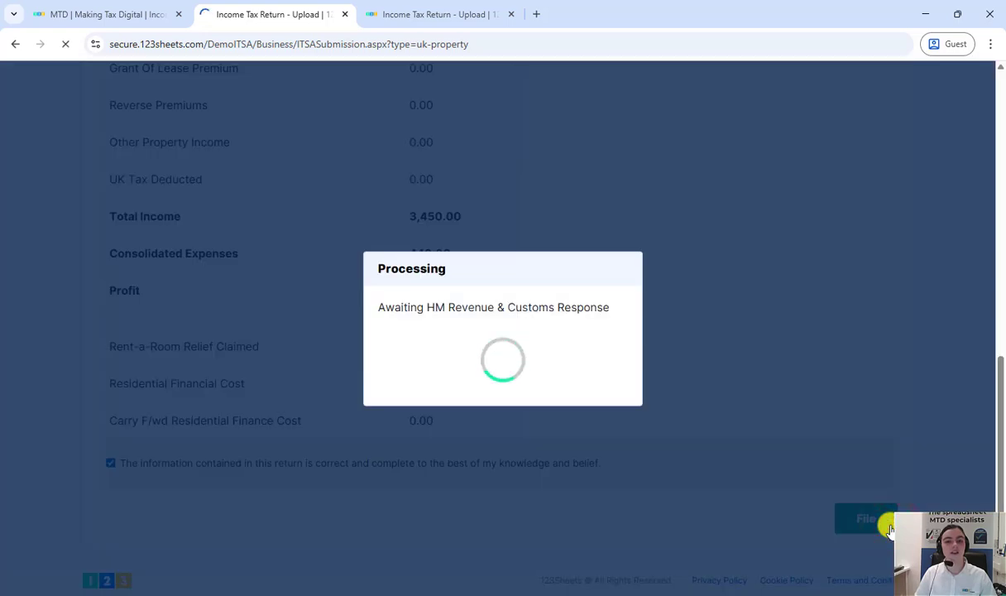